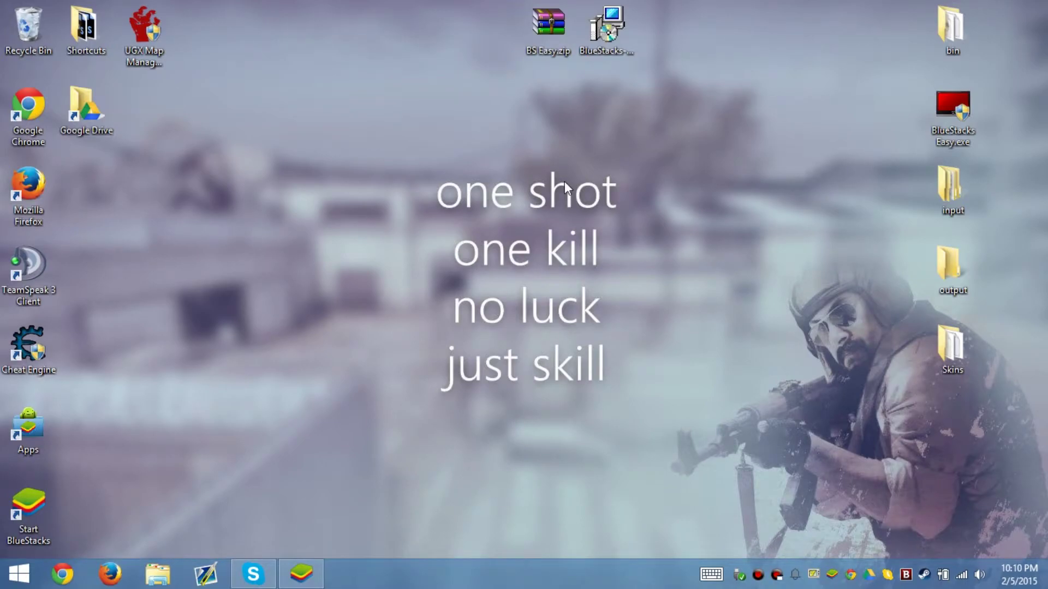
# Select the BlueStacks installer and BlueStacks Easy.exe, then permanently empty the Recycle Bin
pyautogui.click(606, 27)
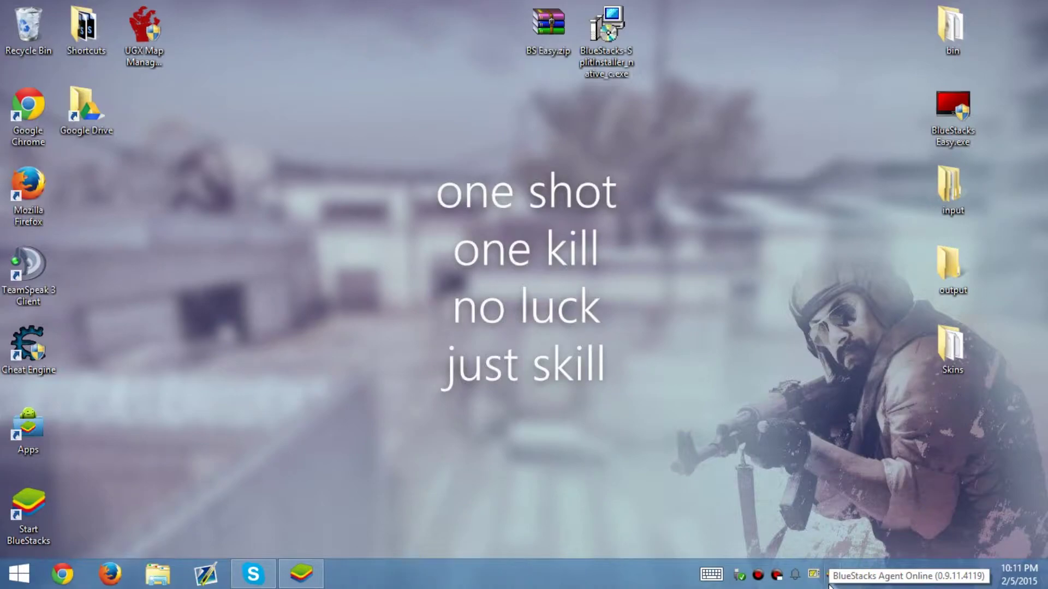
pyautogui.click(961, 129)
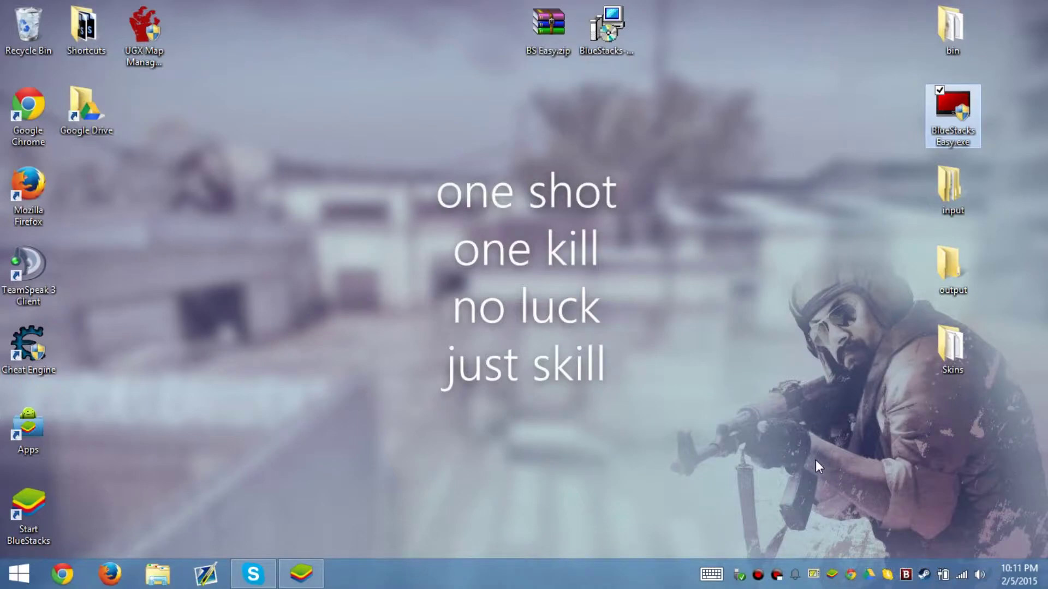
pyautogui.rightClick(10, 32)
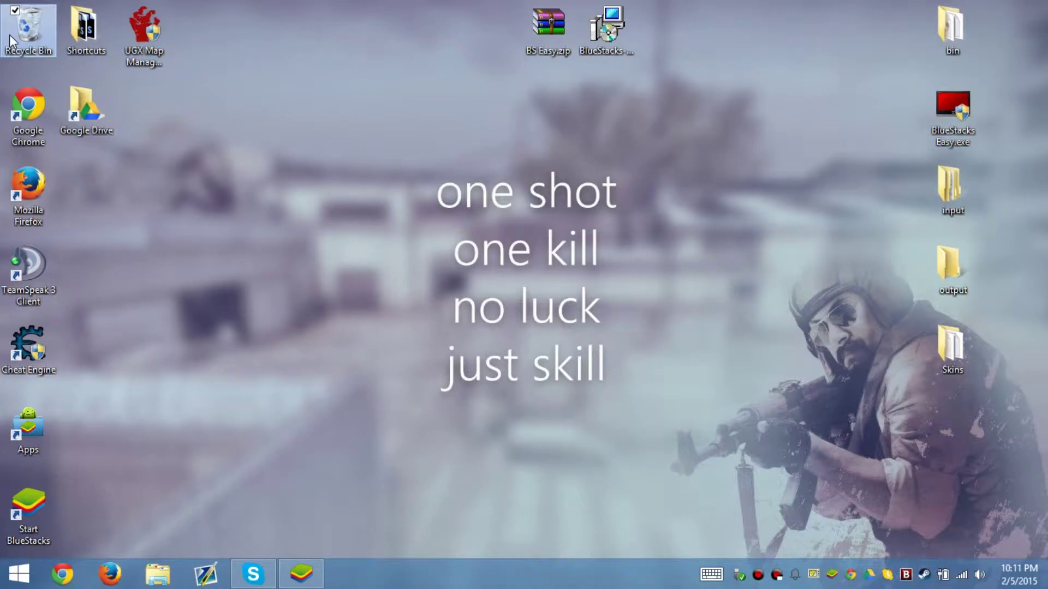
pyautogui.click(21, 54)
pyautogui.click(584, 328)
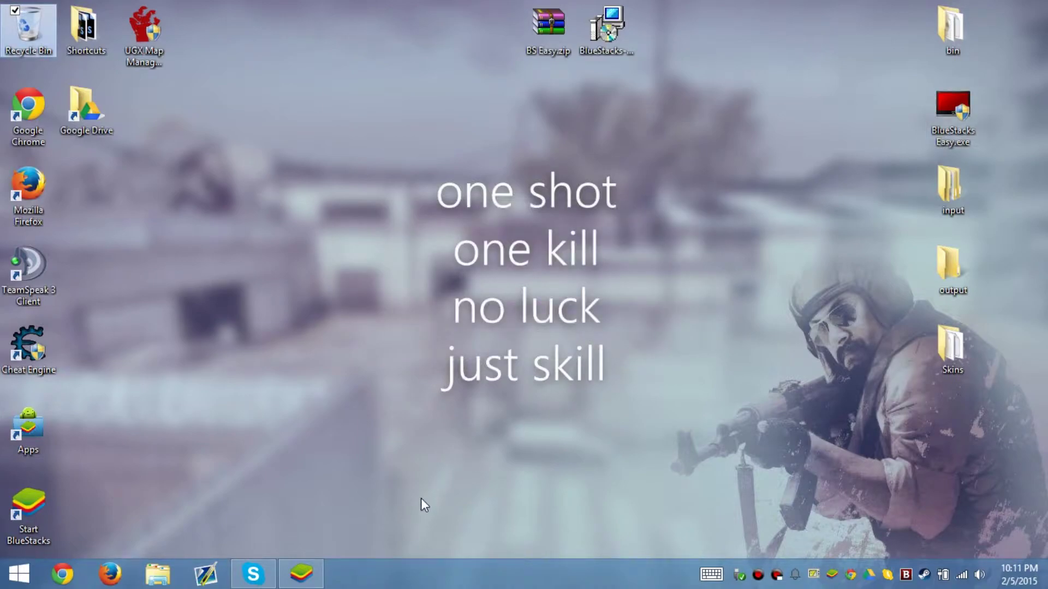
# Restore BlueStacks, clear BS-Services and Swift HD Camera from recents, and move the window down-right
pyautogui.moveTo(316, 565)
pyautogui.click(333, 511)
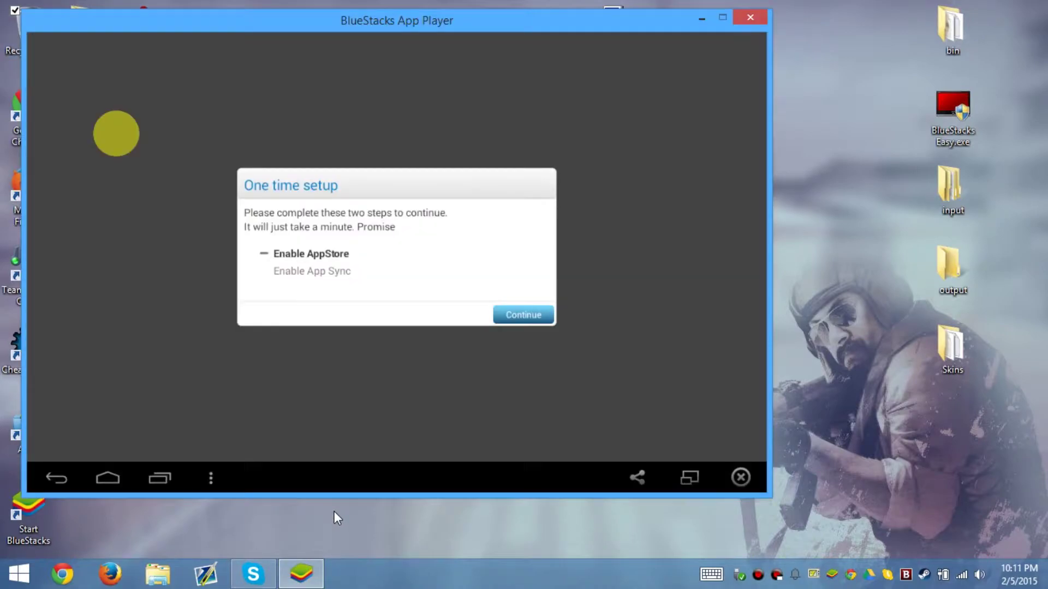
pyautogui.click(158, 478)
pyautogui.moveTo(682, 254); pyautogui.dragTo(647, 438)
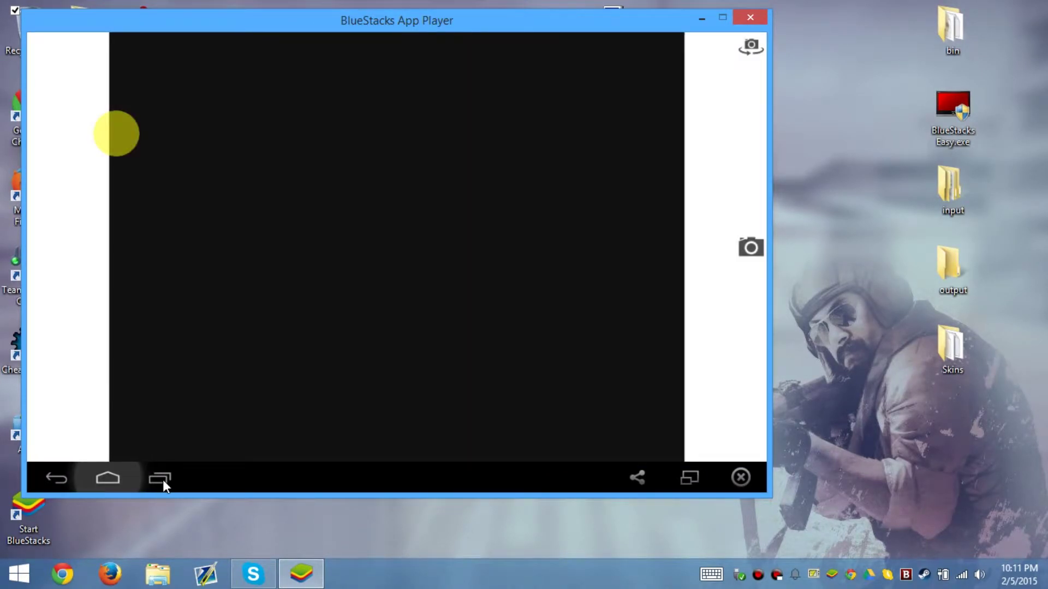
pyautogui.click(161, 479)
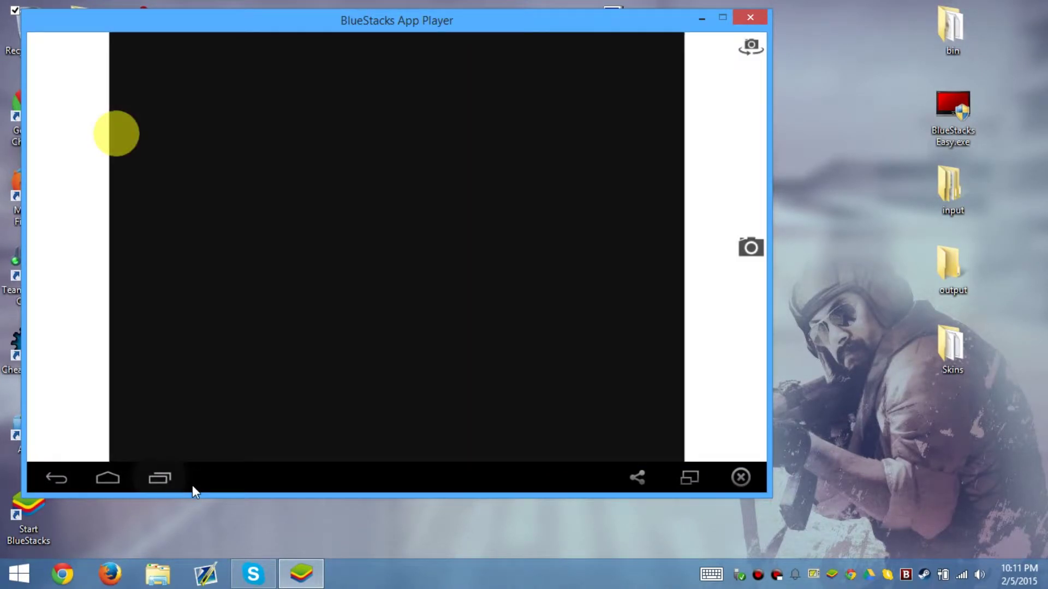
pyautogui.moveTo(692, 287); pyautogui.dragTo(677, 450)
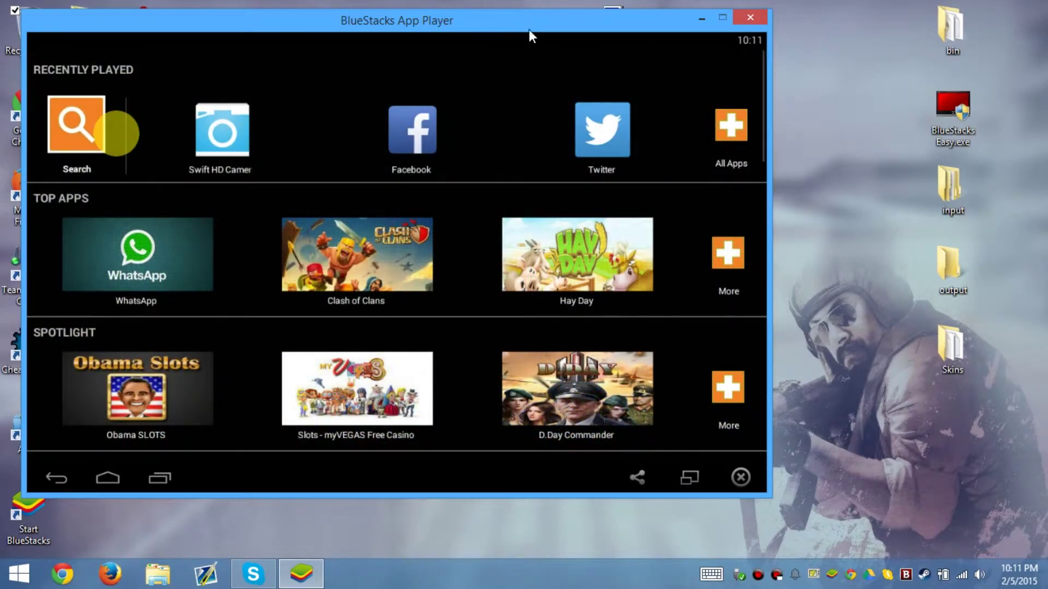
pyautogui.moveTo(528, 29); pyautogui.dragTo(493, 82)
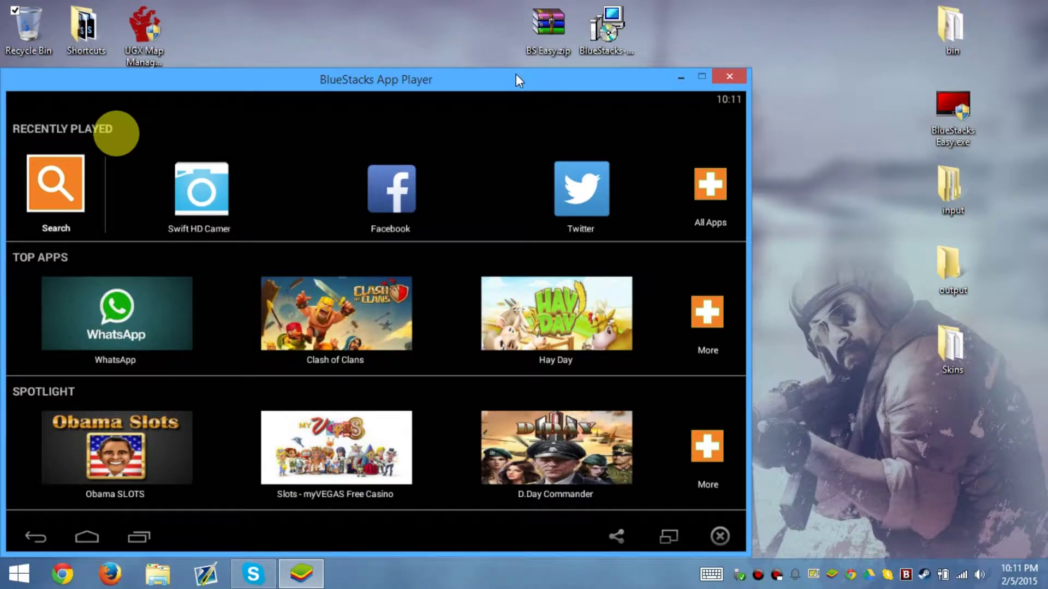
# Launch BlueStacks Easy as administrator and detect the installed BlueStacks version
pyautogui.rightClick(974, 113)
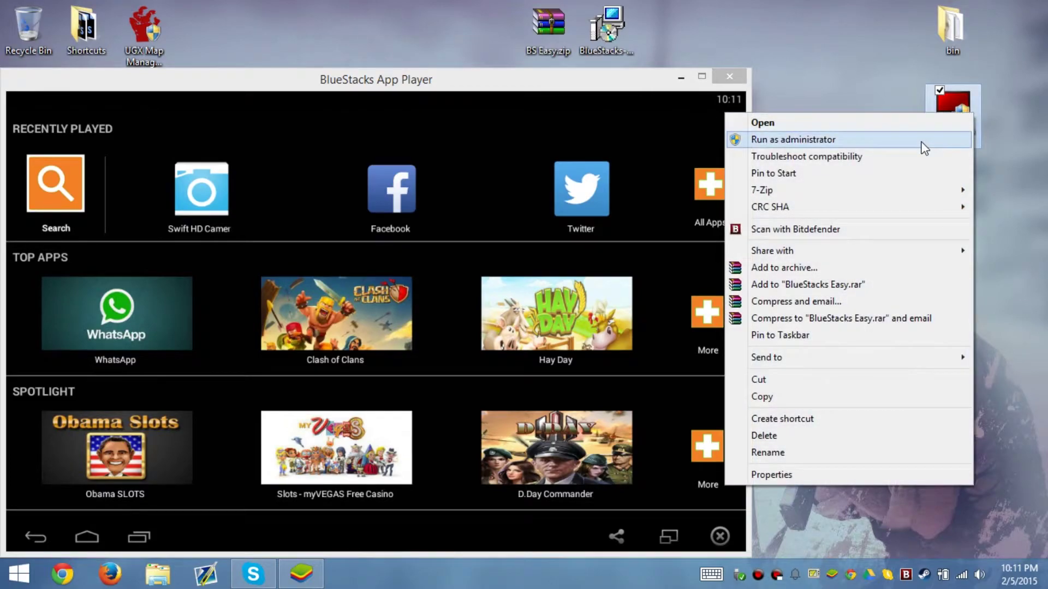
pyautogui.click(924, 141)
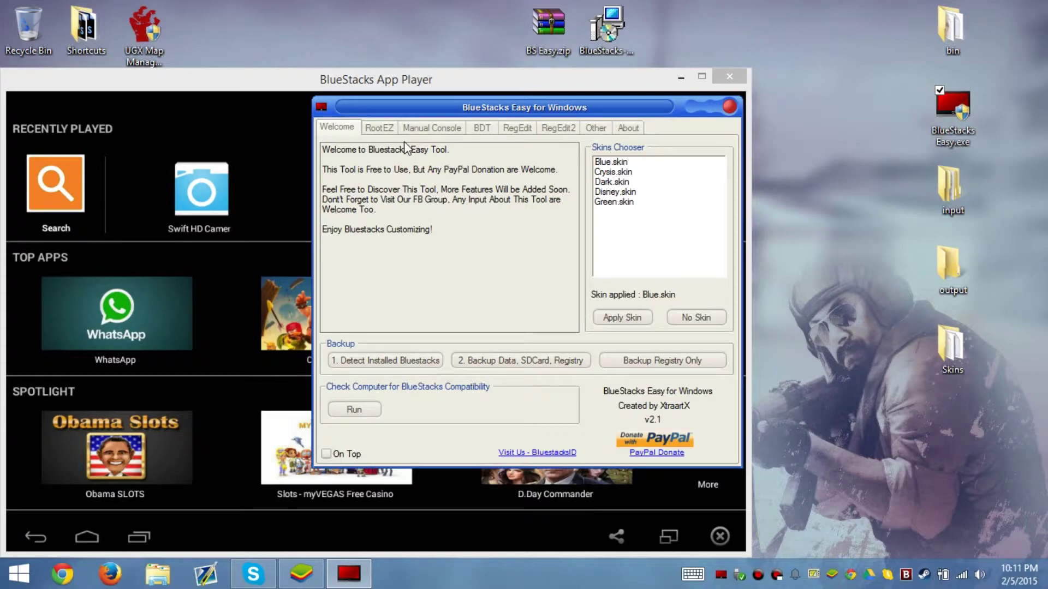
pyautogui.click(419, 362)
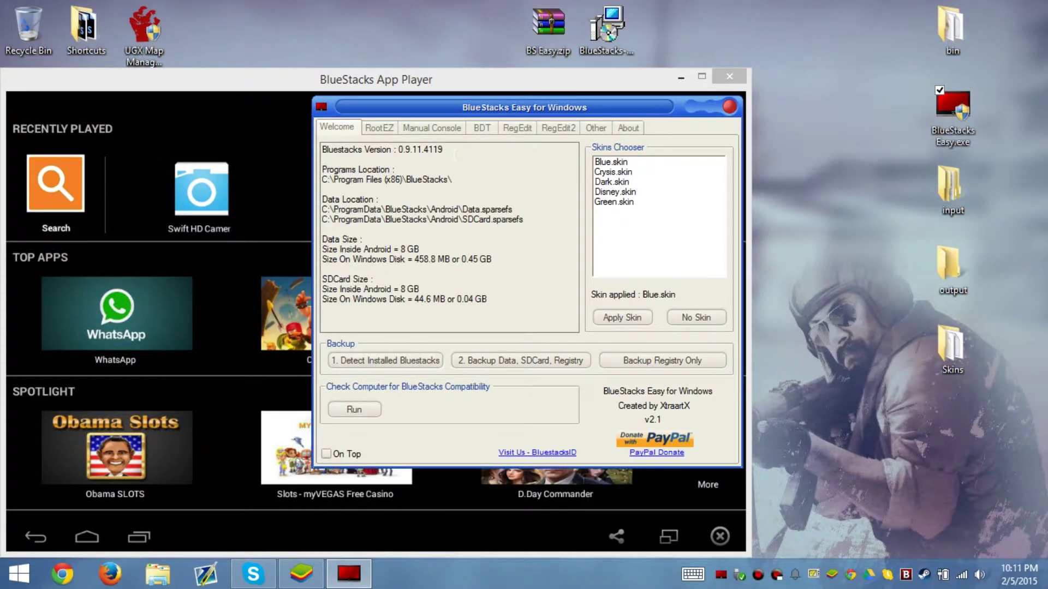
pyautogui.moveTo(456, 154); pyautogui.dragTo(301, 136)
# Run the compatibility check for RAM and OpenGL and keep the tool always on top
pyautogui.click(359, 410)
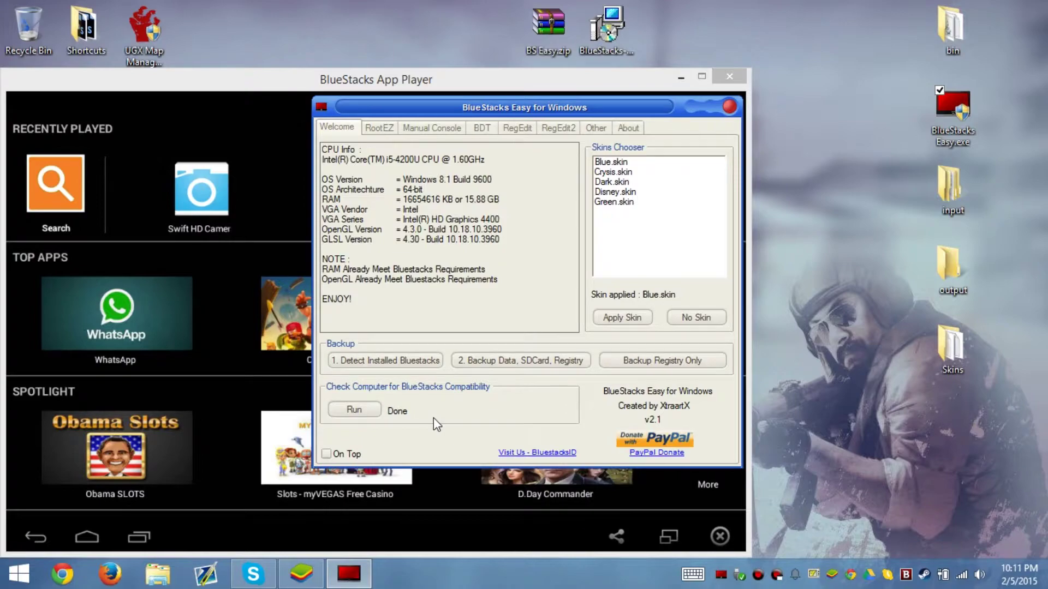
pyautogui.click(338, 453)
pyautogui.moveTo(353, 299); pyautogui.dragTo(322, 148)
# Look through the tool's tabs, then set Change Memory to 3000 MB on RegEdit
pyautogui.click(390, 200)
pyautogui.click(386, 130)
pyautogui.click(433, 129)
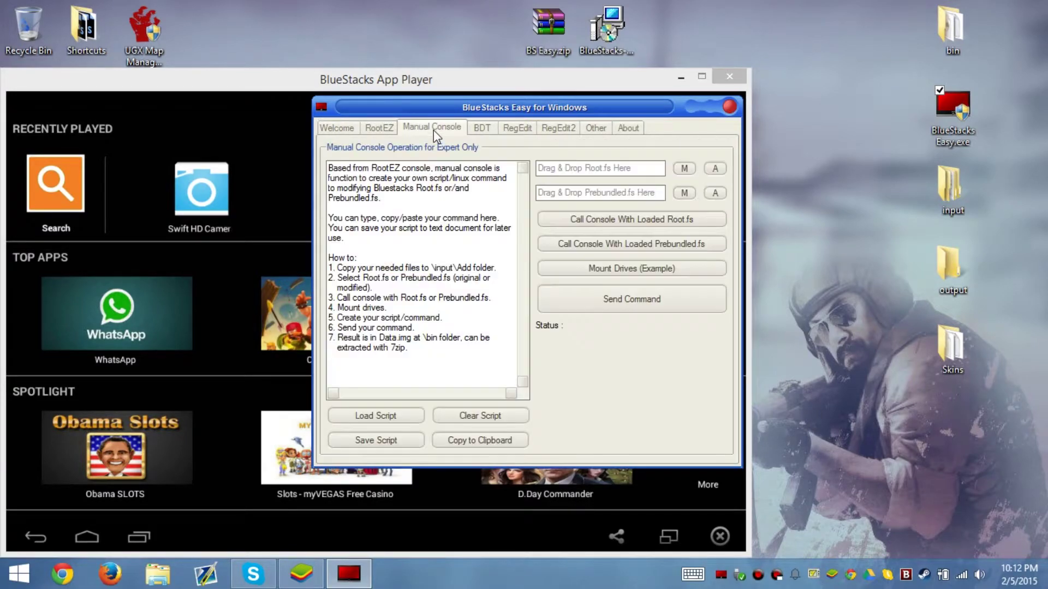
pyautogui.click(482, 129)
pyautogui.click(519, 129)
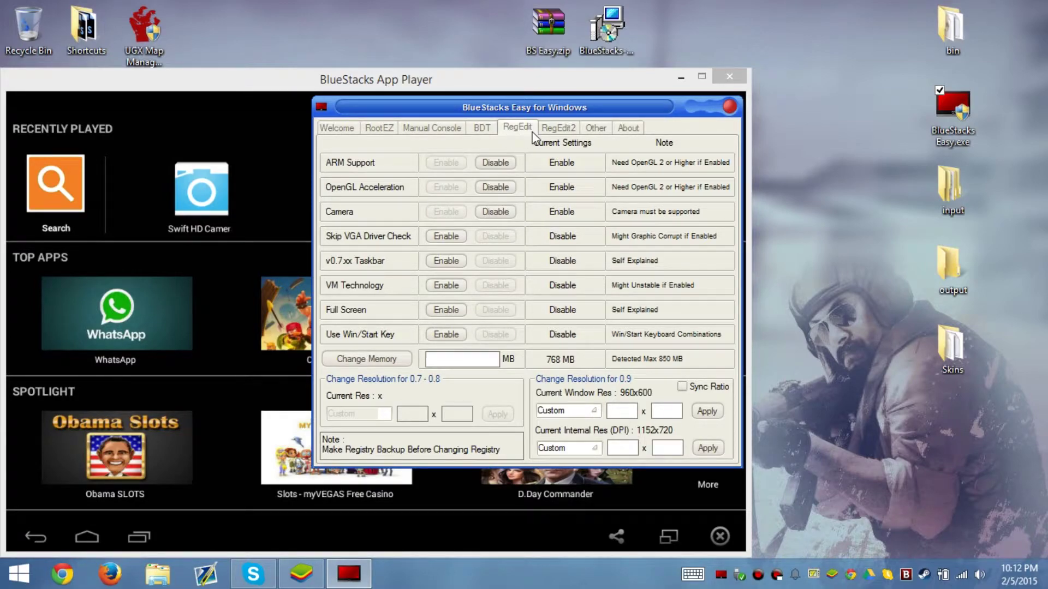
pyautogui.click(558, 131)
pyautogui.click(528, 130)
pyautogui.write('3000')
pyautogui.click(397, 358)
# On RootEZ, auto-detect Root.fs and choose 0.9 (KitKat), Rooting and Method 3
pyautogui.click(374, 132)
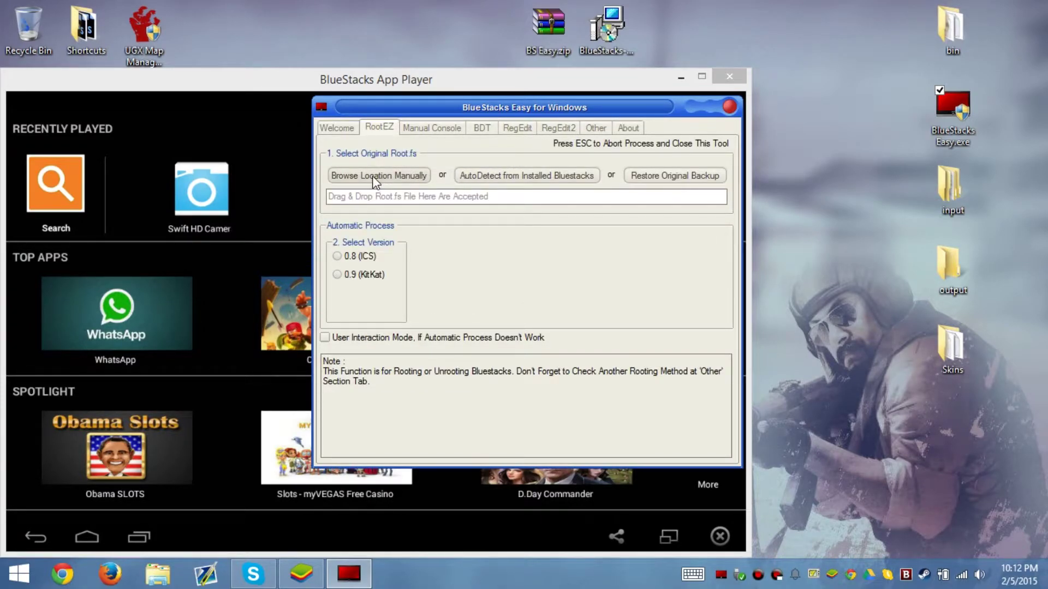
pyautogui.click(507, 176)
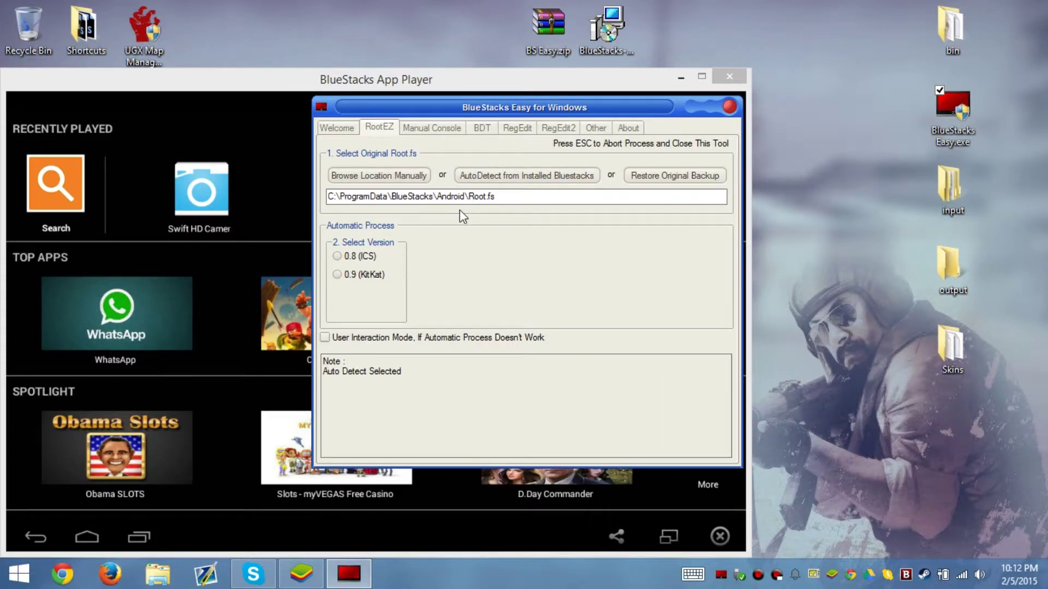
pyautogui.click(372, 275)
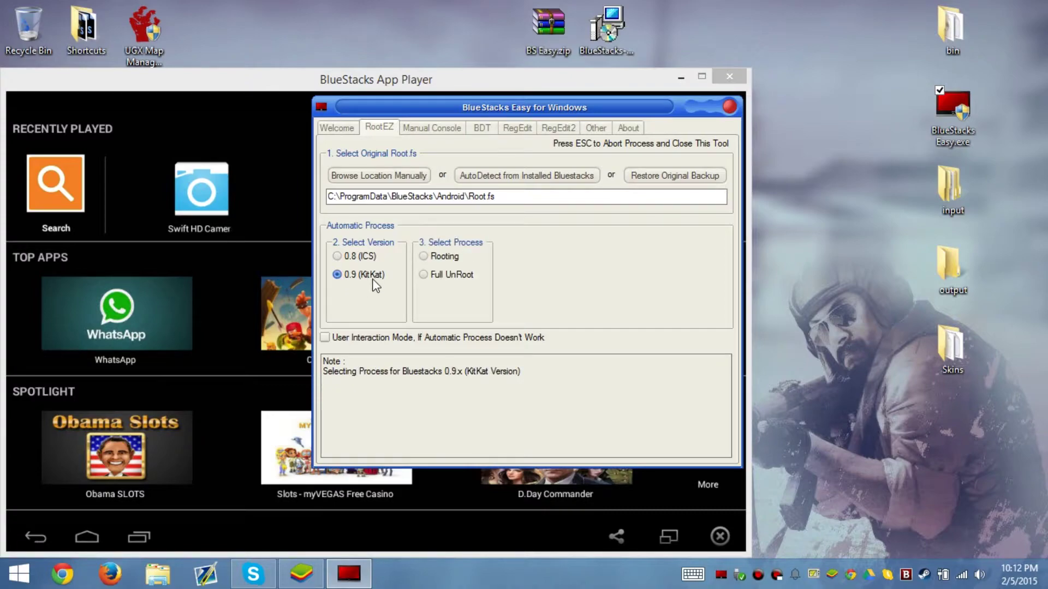
pyautogui.click(447, 258)
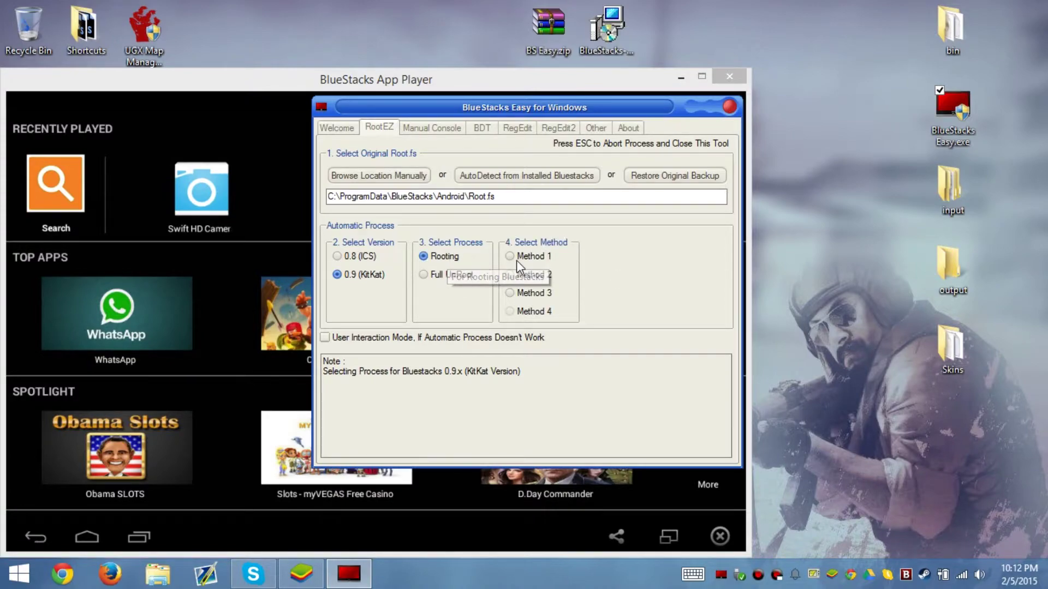
pyautogui.click(535, 294)
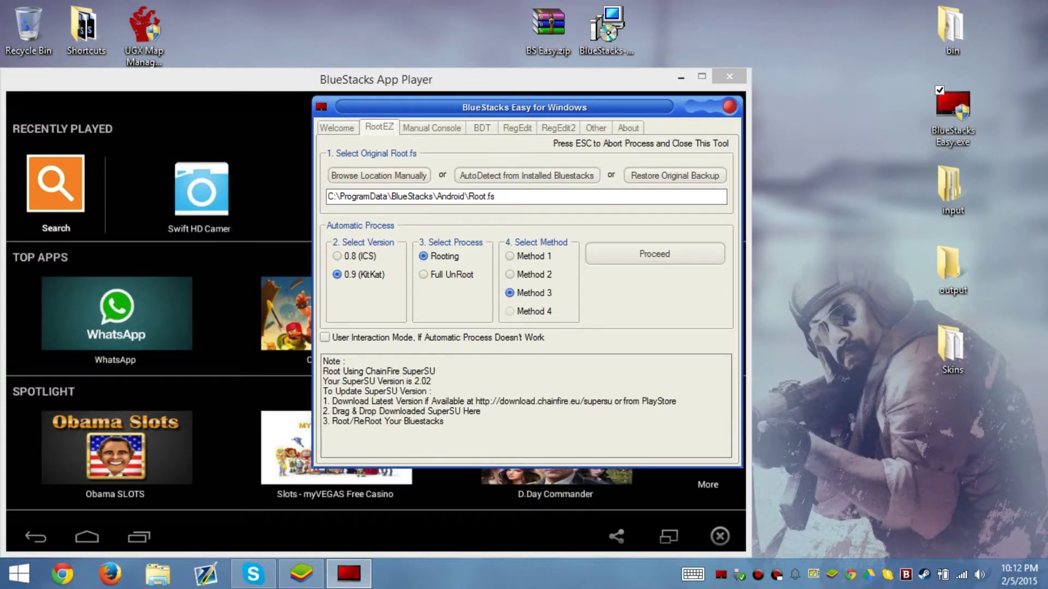
pyautogui.moveTo(324, 401); pyautogui.dragTo(480, 432)
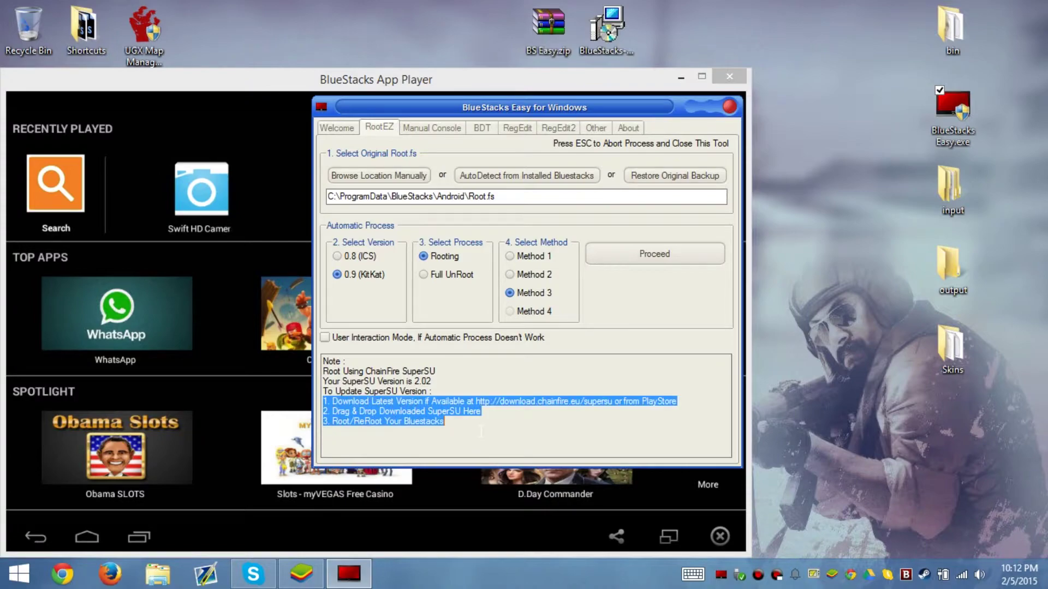
pyautogui.click(451, 411)
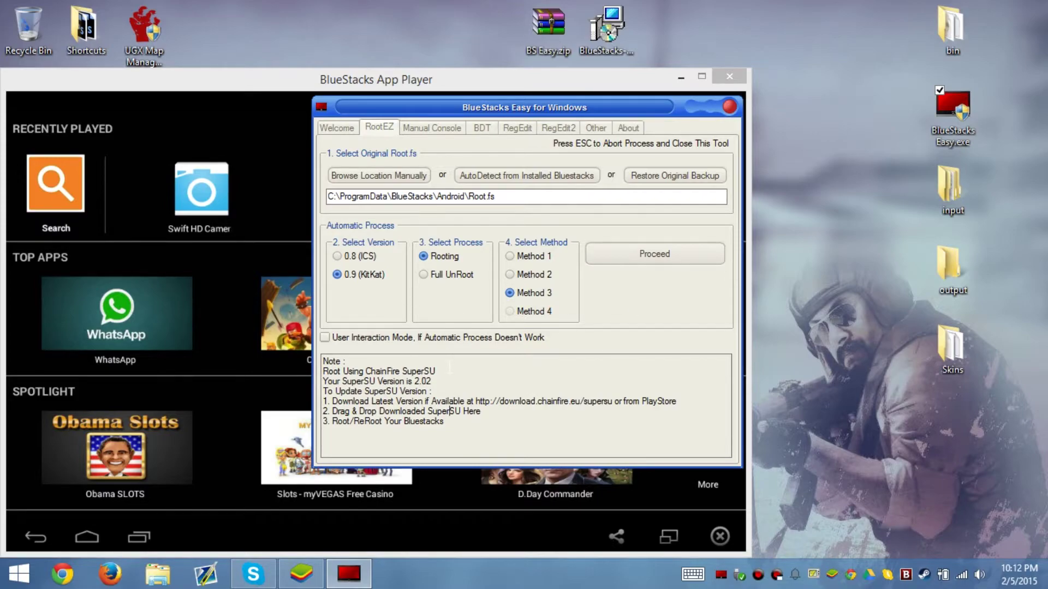
# Start the automatic rooting and let it run until All Process Complete appears
pyautogui.click(650, 254)
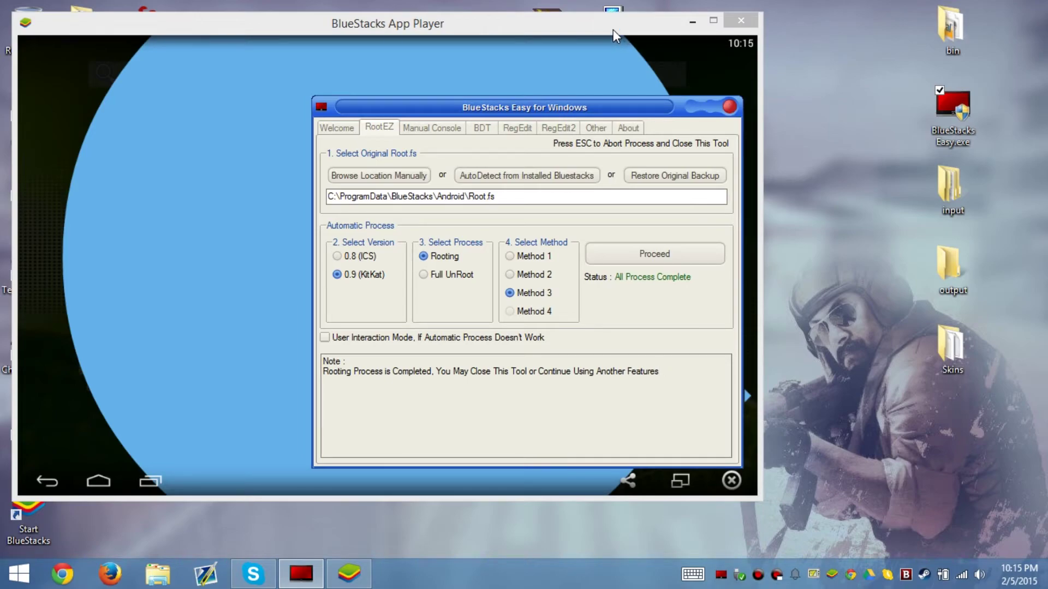
# Close BlueStacks Easy and dismiss the Welcome screen and Organize your space tip
pyautogui.click(730, 107)
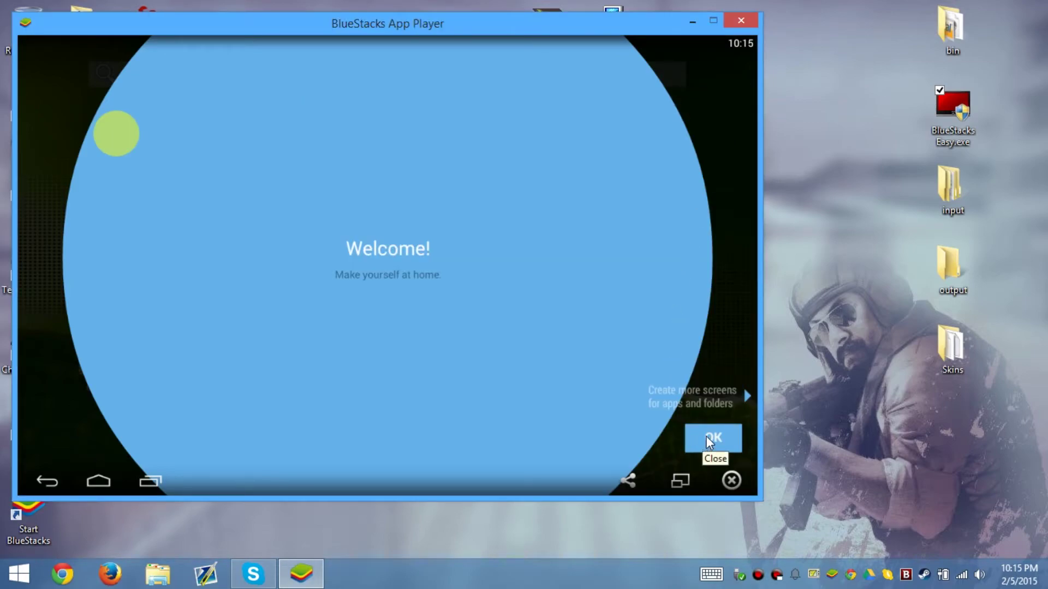
pyautogui.click(706, 439)
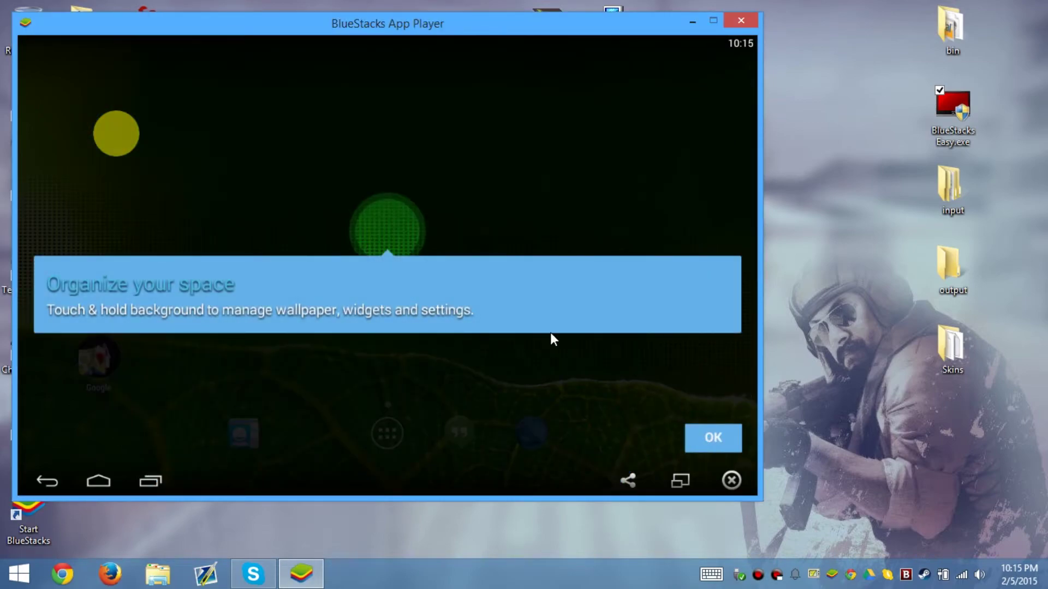
pyautogui.click(705, 431)
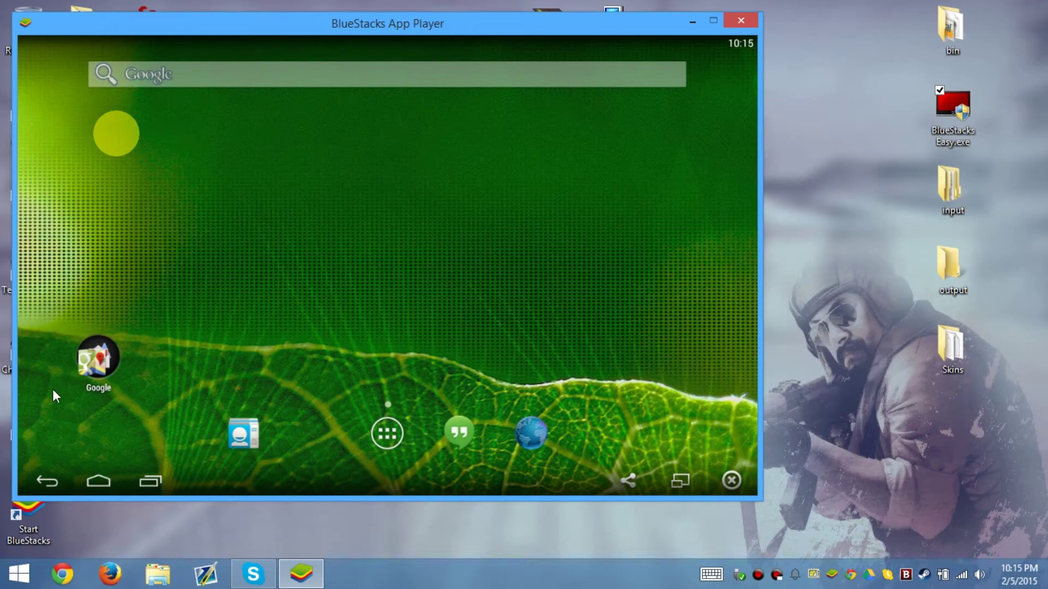
# Open the app drawer, dismiss its tip, and launch Root Checker Basic
pyautogui.click(393, 434)
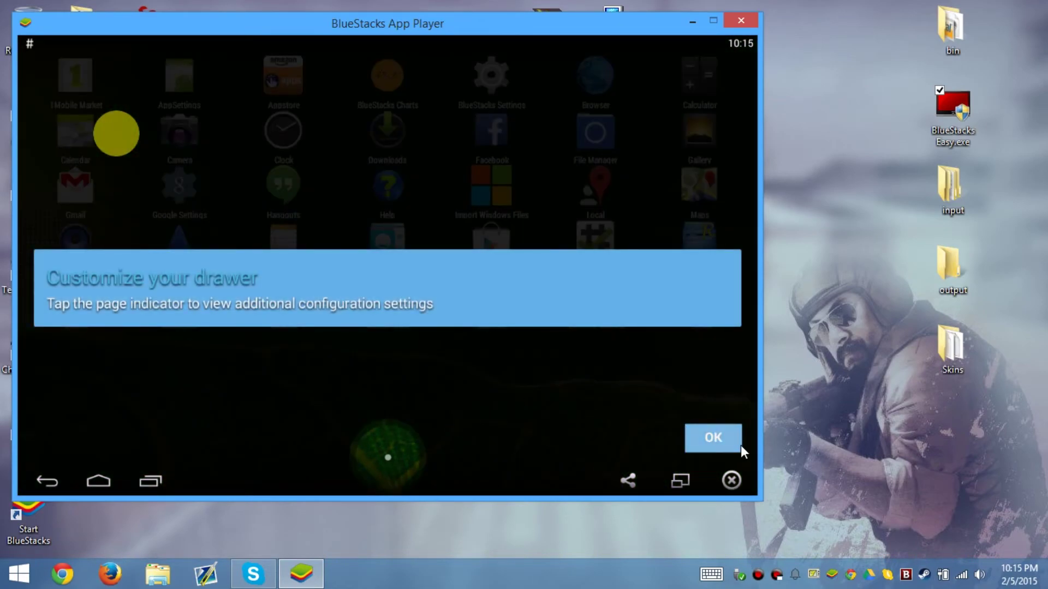
pyautogui.click(737, 443)
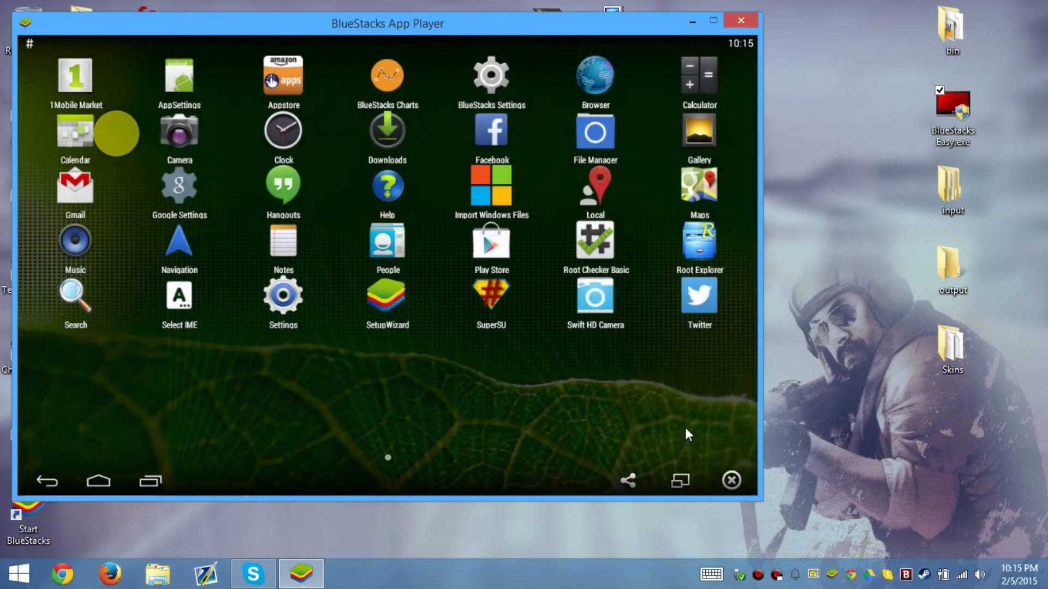
pyautogui.click(601, 247)
# Accept the disclaimer, verify root with superuser permission granted, then return home
pyautogui.click(580, 319)
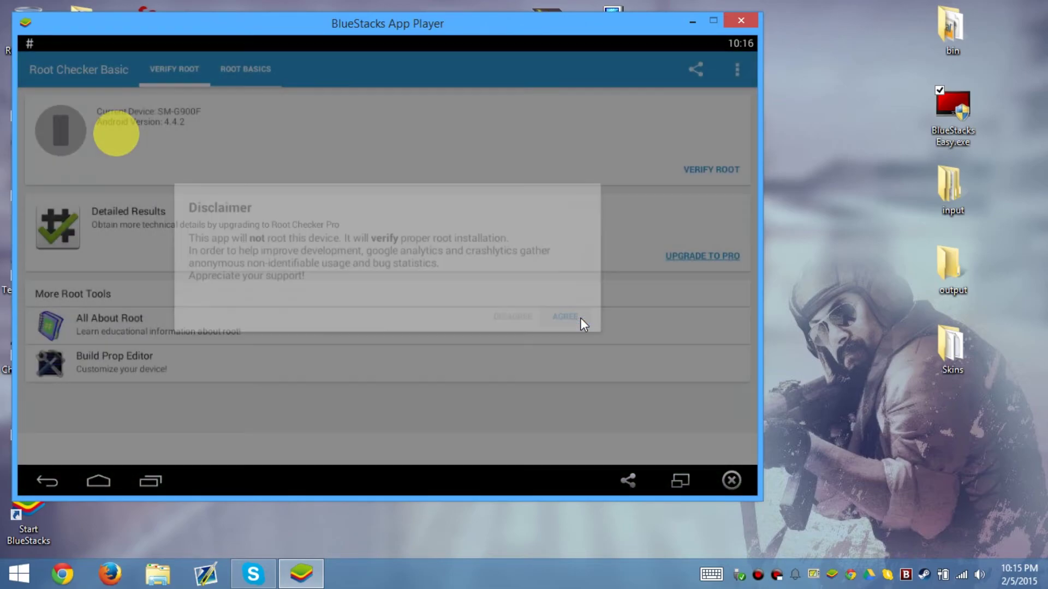
pyautogui.click(591, 297)
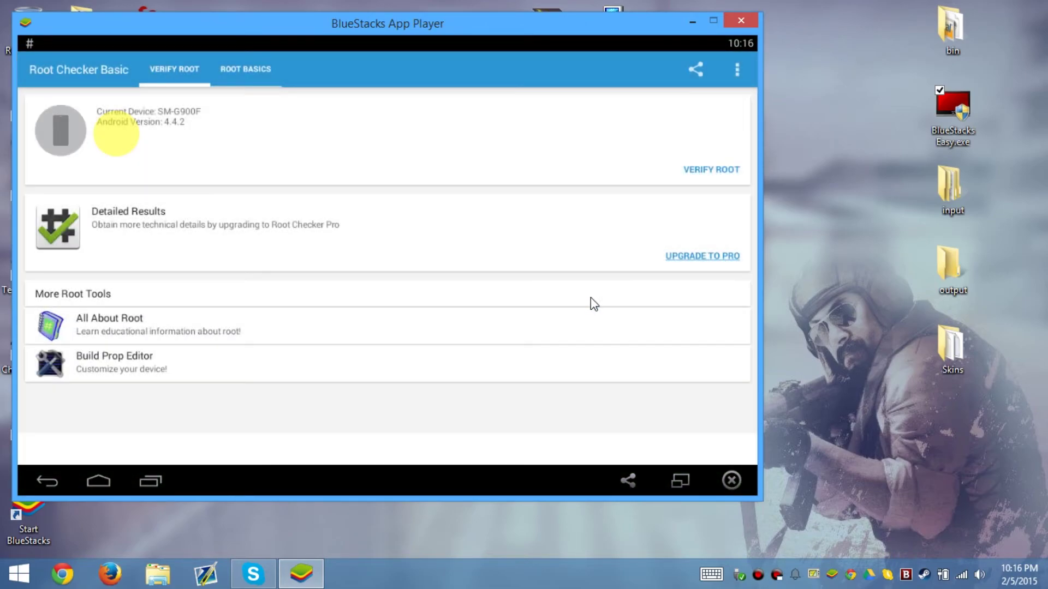
pyautogui.click(715, 168)
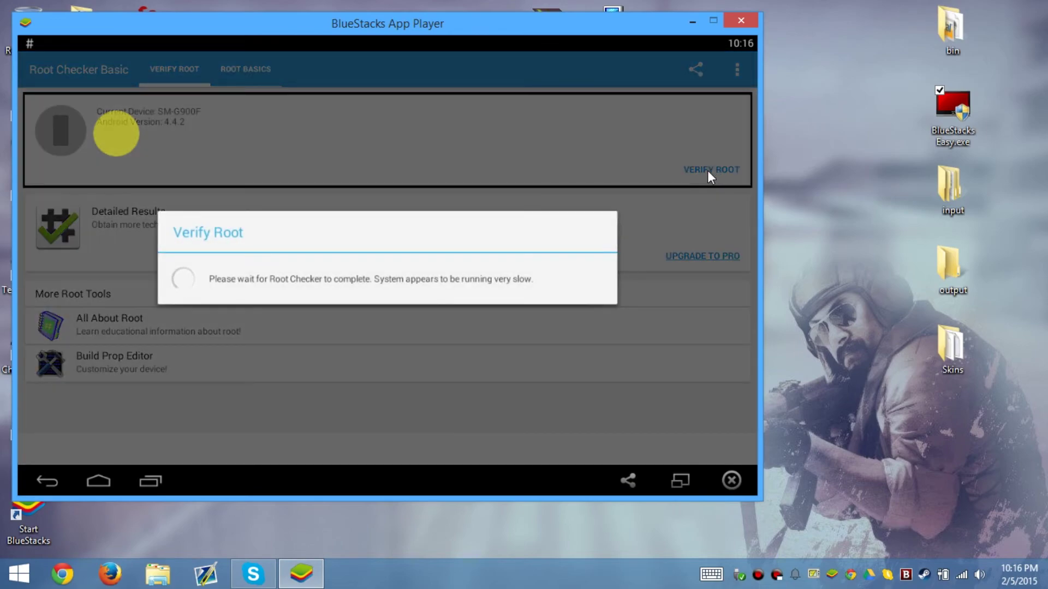
pyautogui.click(448, 341)
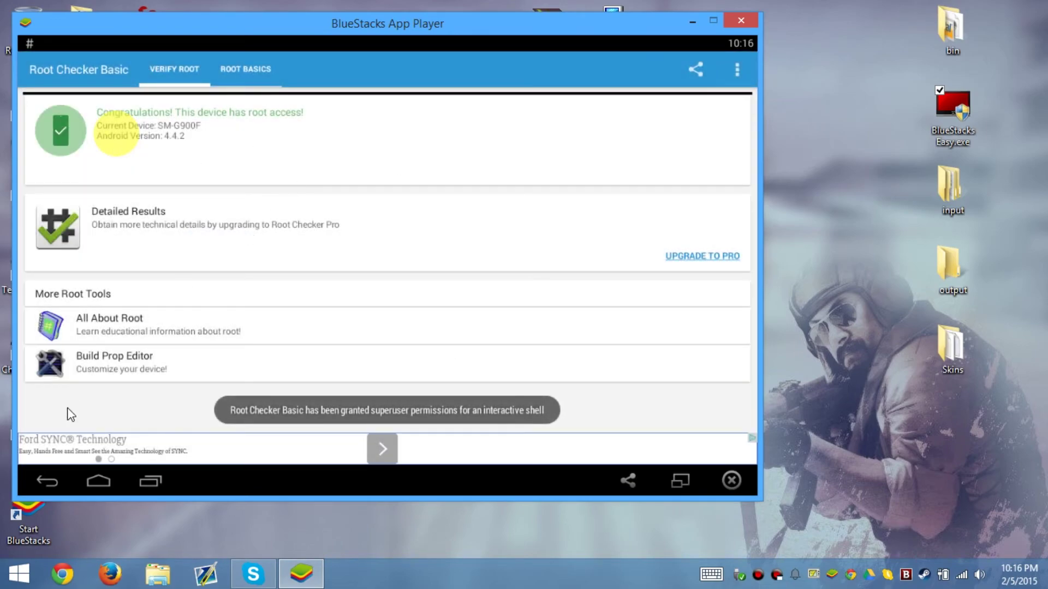
pyautogui.click(100, 480)
# Remove Root Checker from recent apps and move the emulator window toward the centre
pyautogui.click(152, 482)
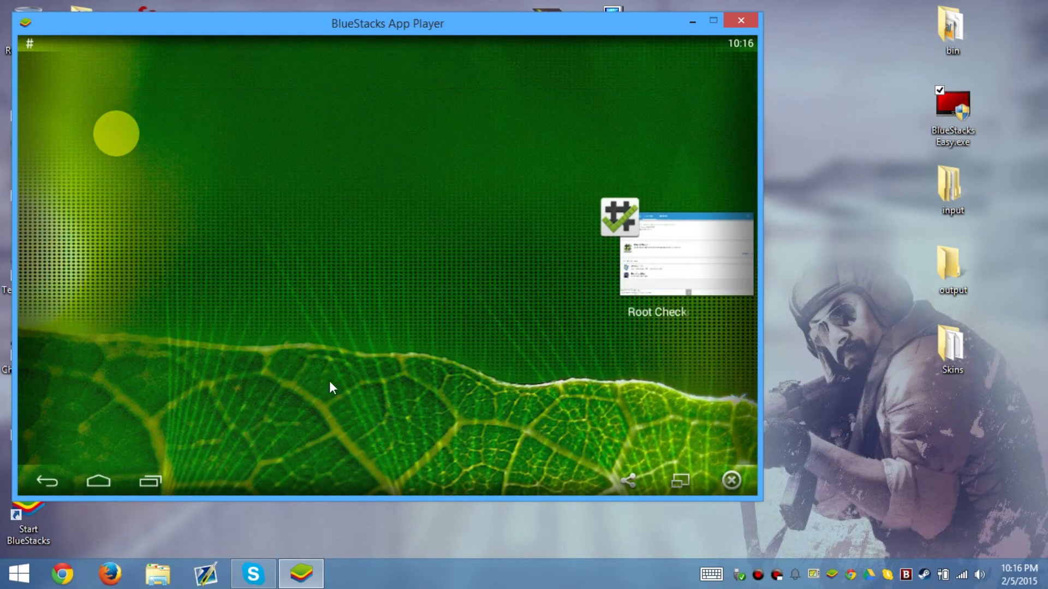
pyautogui.moveTo(666, 262); pyautogui.dragTo(580, 182)
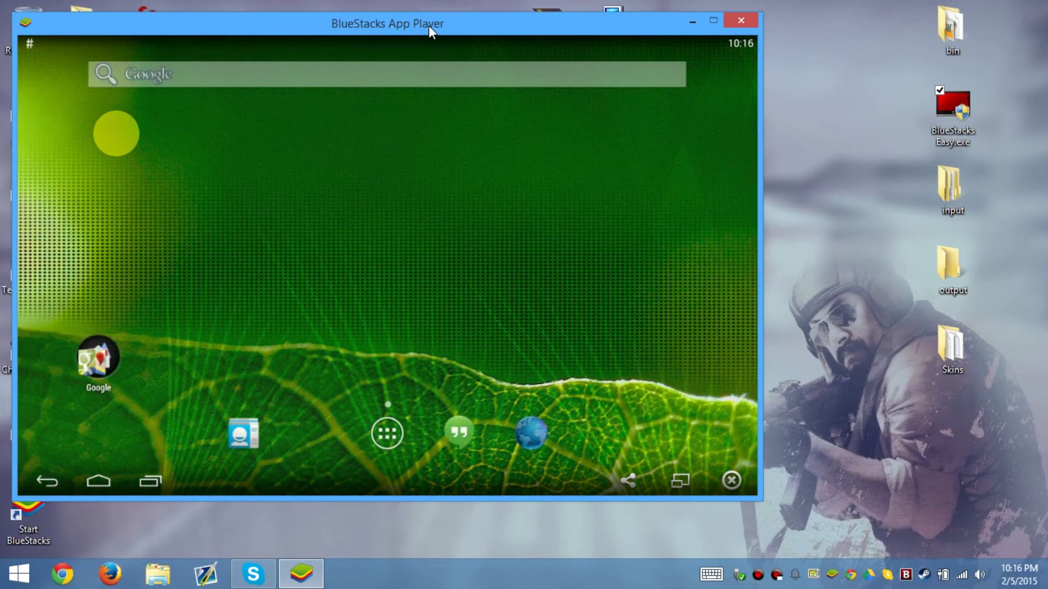
pyautogui.moveTo(428, 25); pyautogui.dragTo(574, 50)
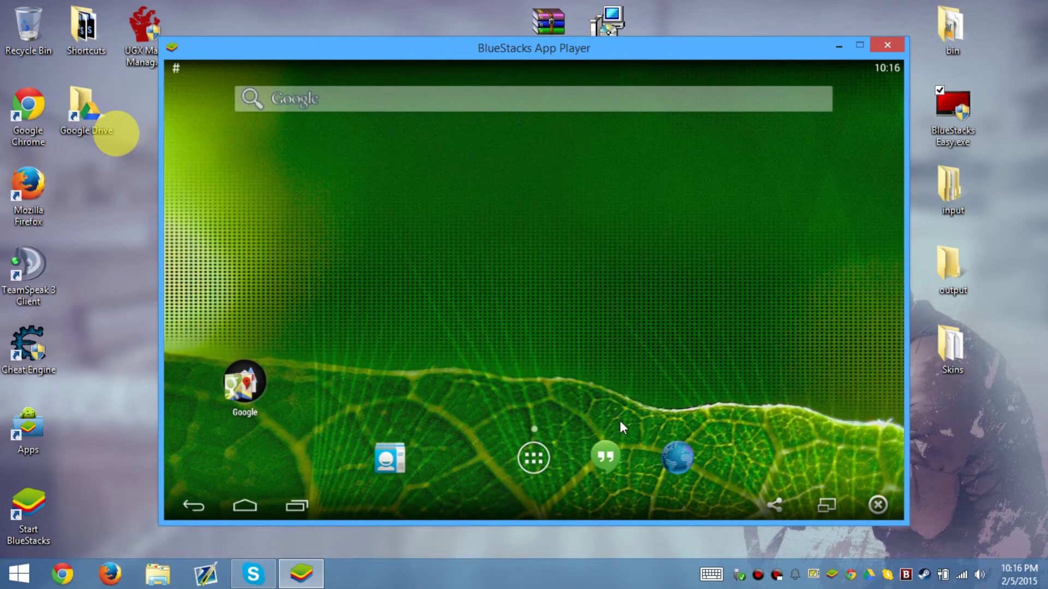
# From the SuperSU notification, attempt a Normal SU binary update and acknowledge its failure
pyautogui.moveTo(203, 70); pyautogui.dragTo(217, 316)
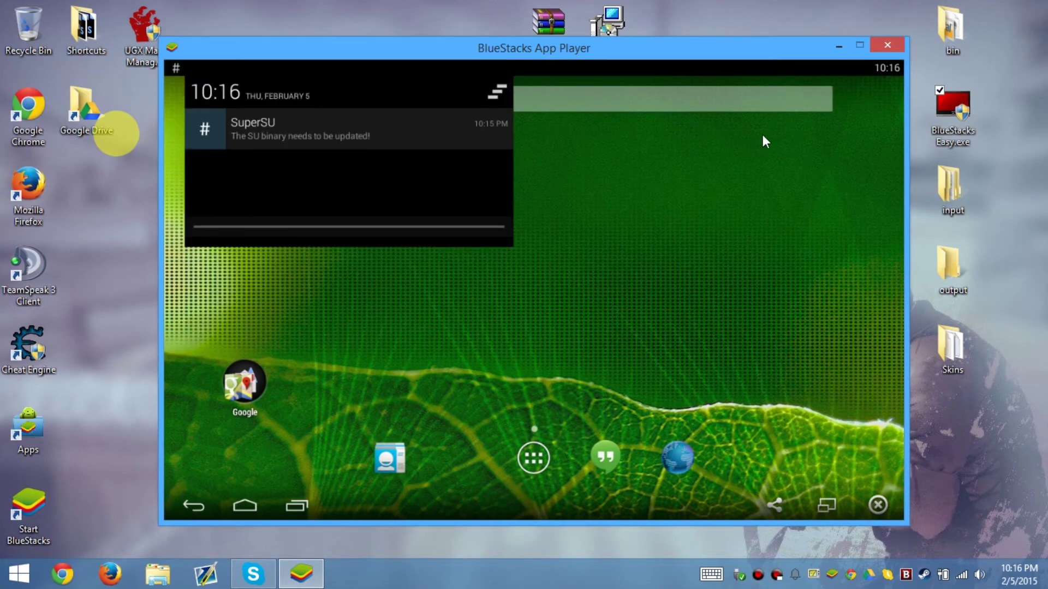
pyautogui.moveTo(874, 68); pyautogui.dragTo(865, 346)
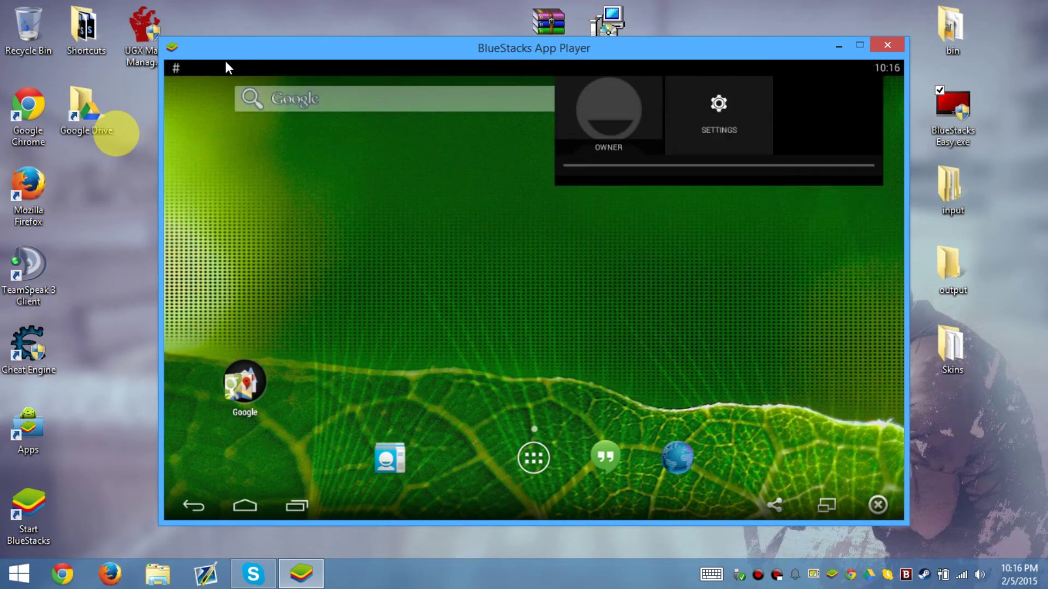
pyautogui.moveTo(227, 67); pyautogui.dragTo(217, 317)
pyautogui.moveTo(429, 129); pyautogui.dragTo(448, 146)
pyautogui.click(387, 121)
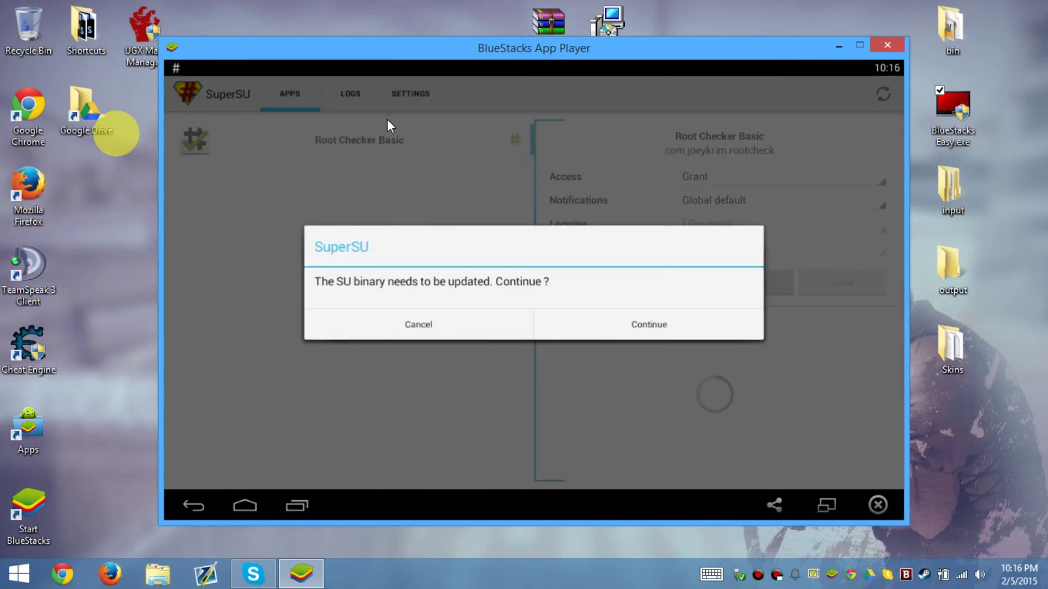
pyautogui.click(633, 333)
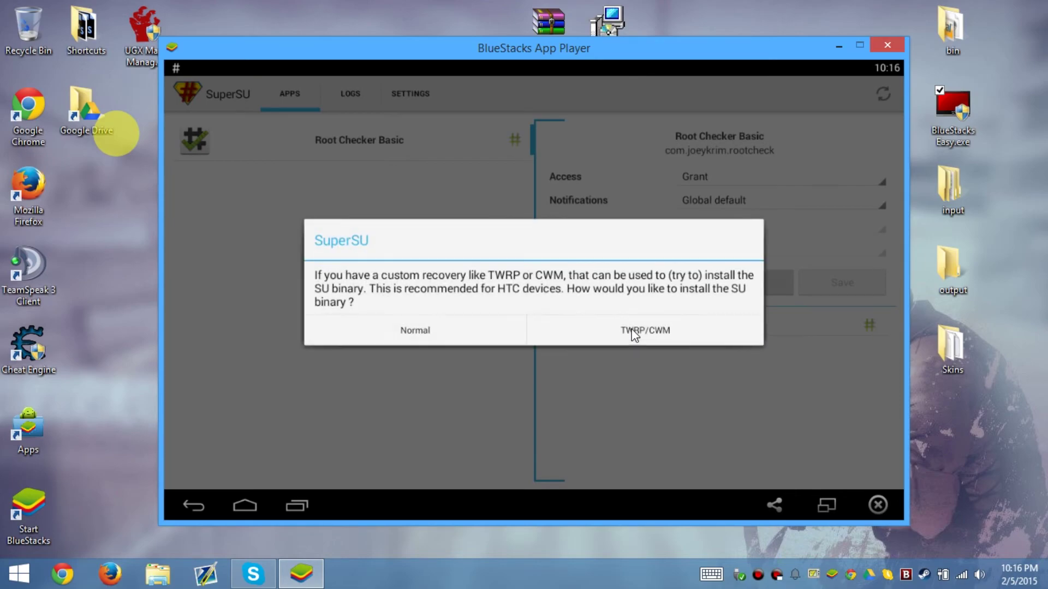
pyautogui.click(416, 331)
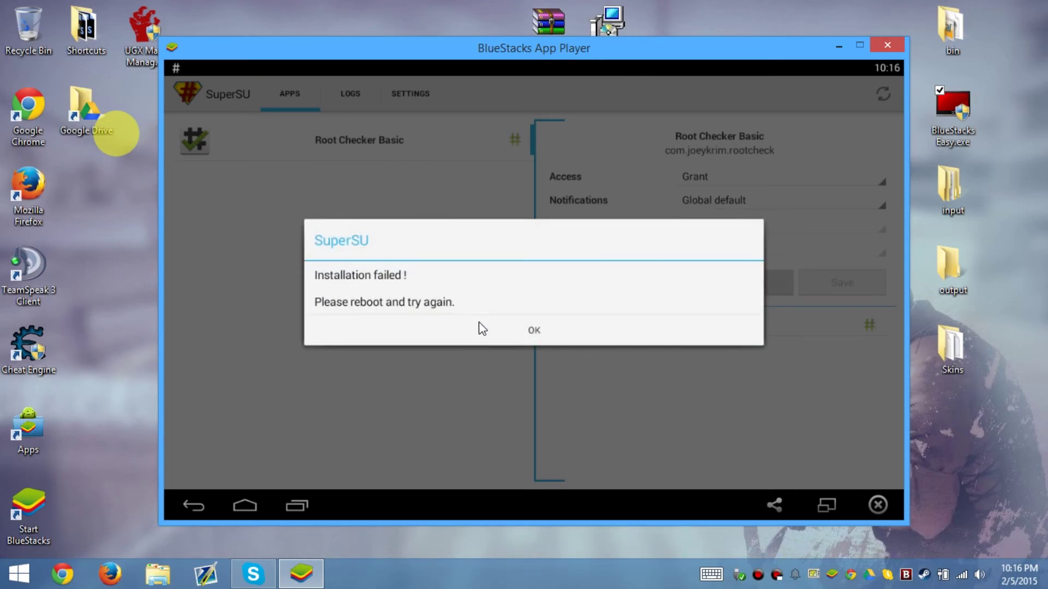
pyautogui.click(483, 334)
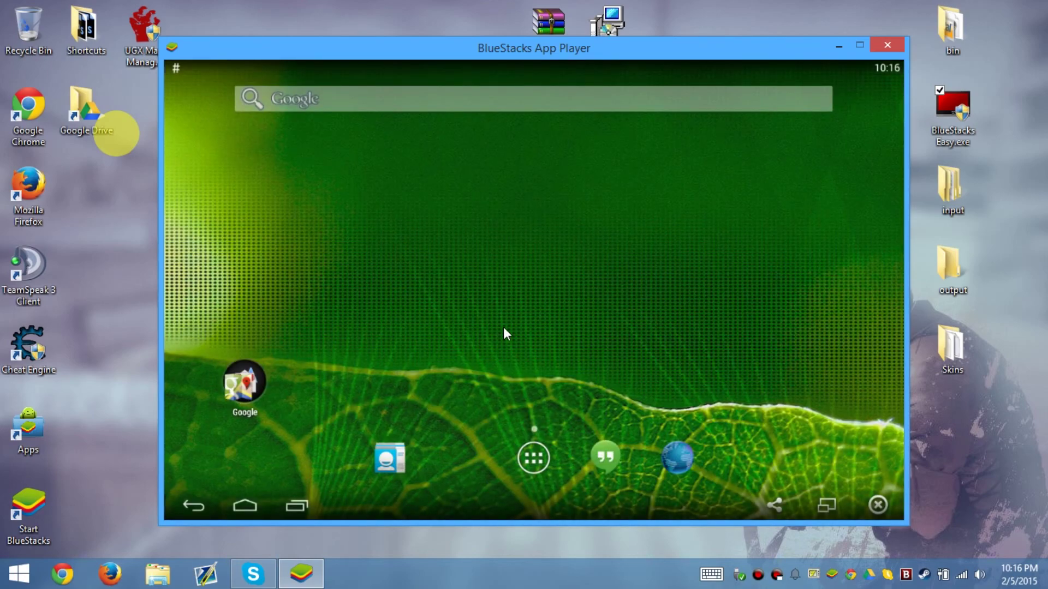
# Open the app drawer to show SuperSU and Root Checker Basic installed
pyautogui.click(533, 457)
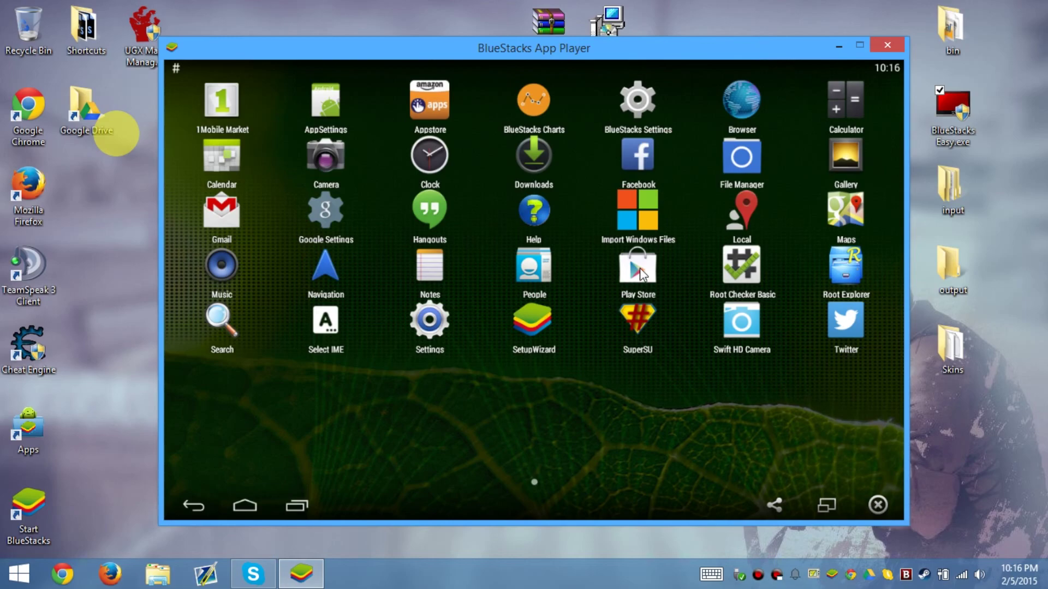